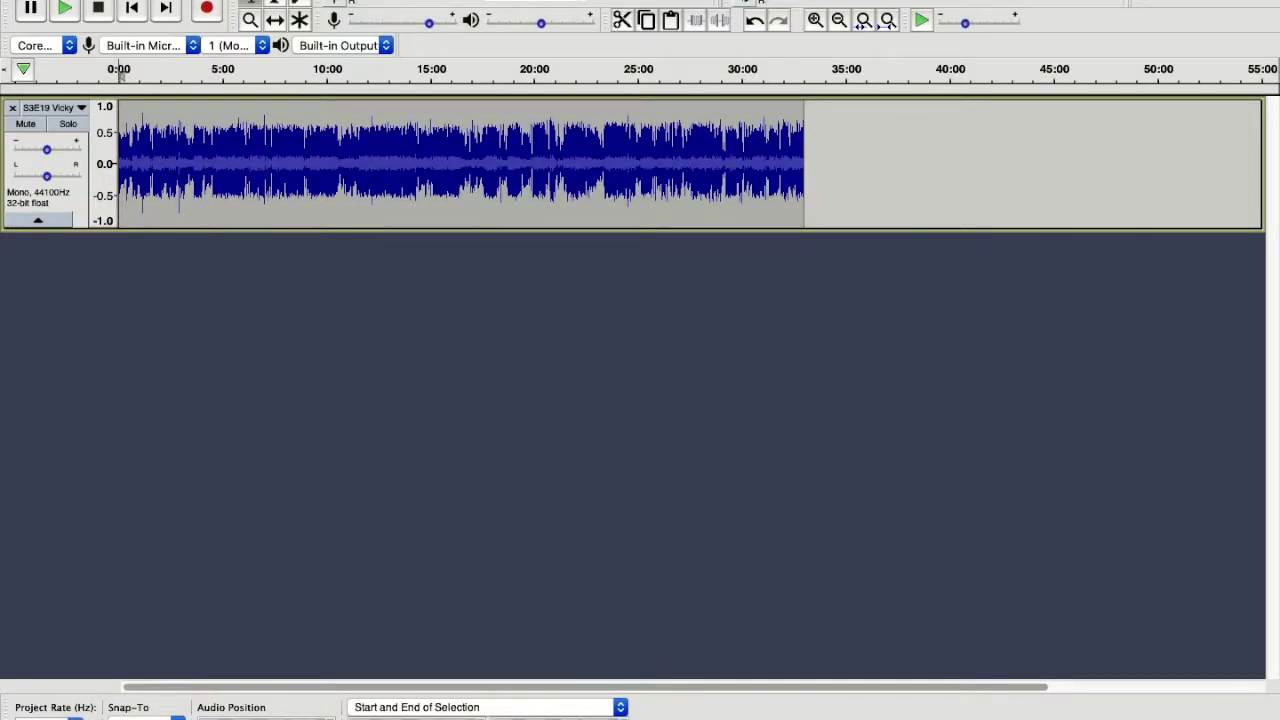
# Import Trip-Hop (wav).wav from PODCAST S3 > MASTERS > MUSIC as a new track
pyautogui.click(131, 0)
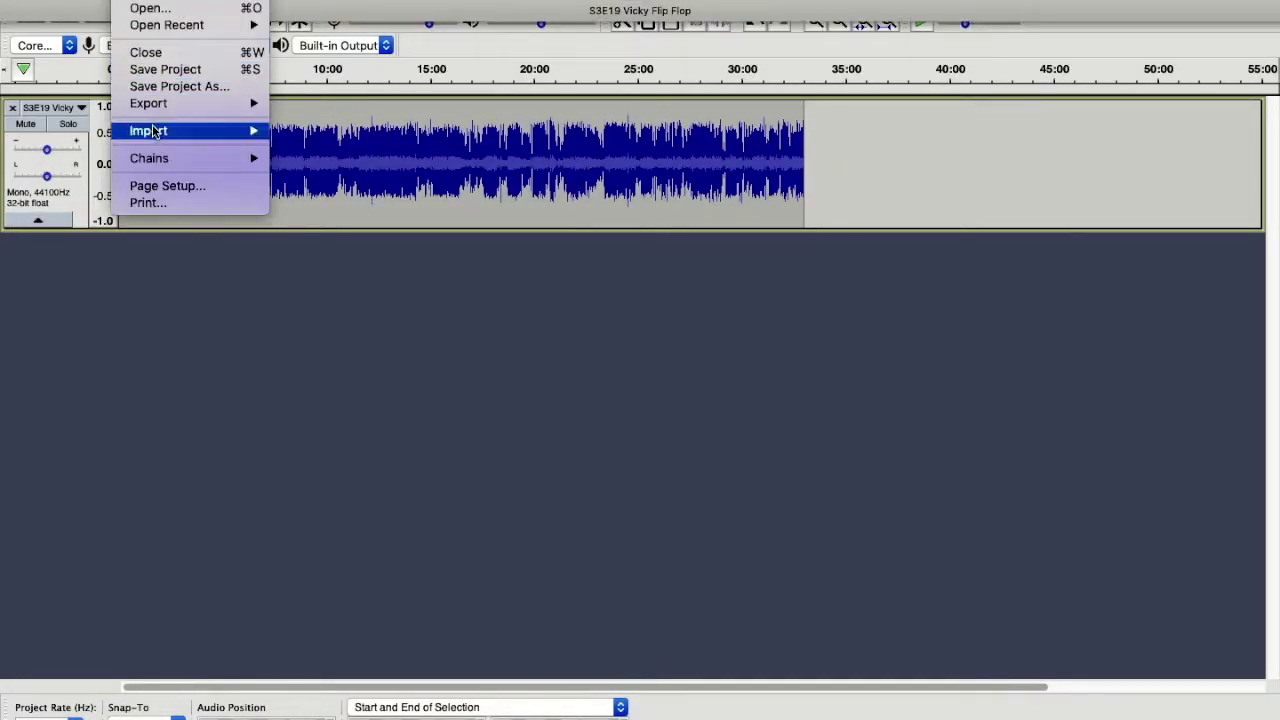
pyautogui.moveTo(155, 130)
pyautogui.click(308, 133)
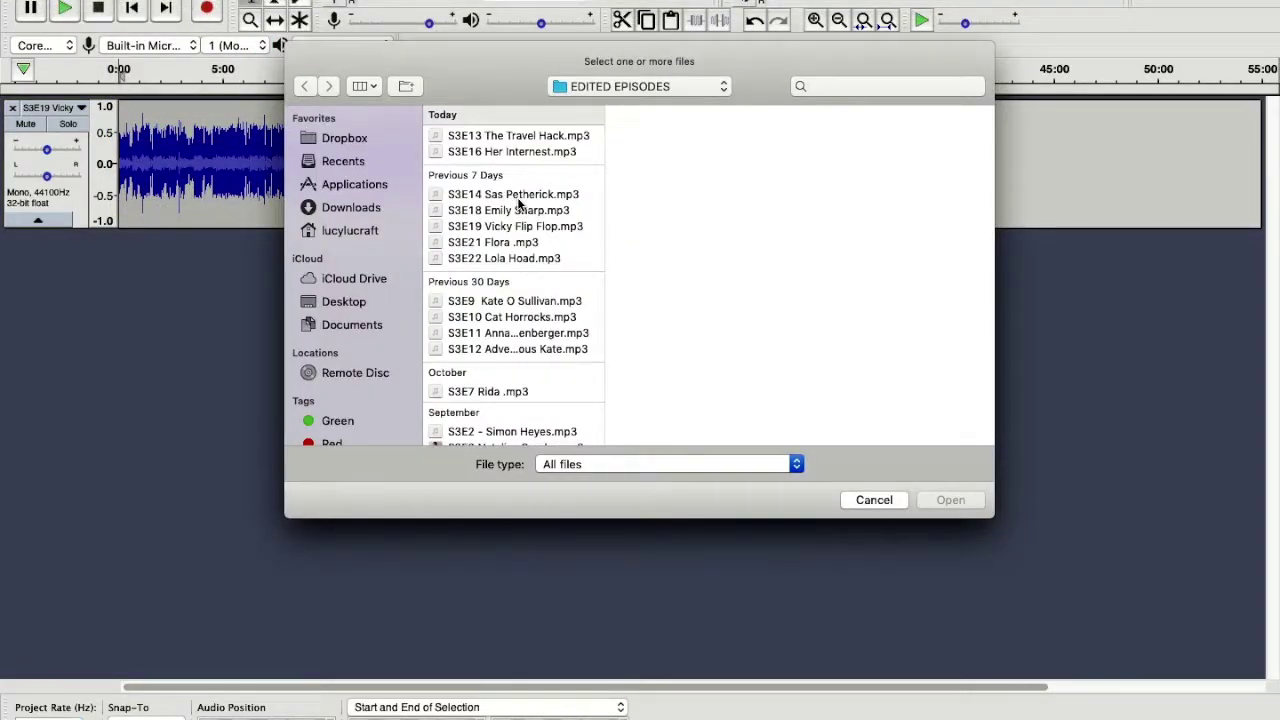
pyautogui.click(602, 90)
pyautogui.press('Escape')
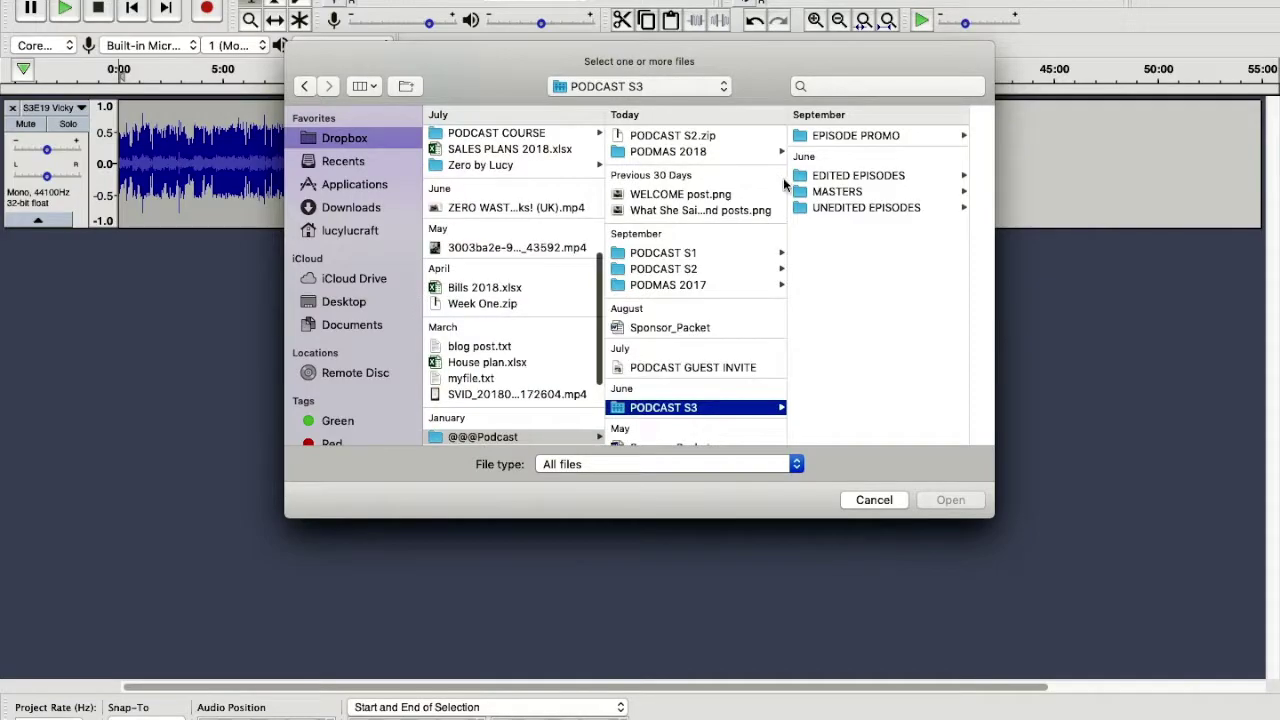
pyautogui.click(840, 192)
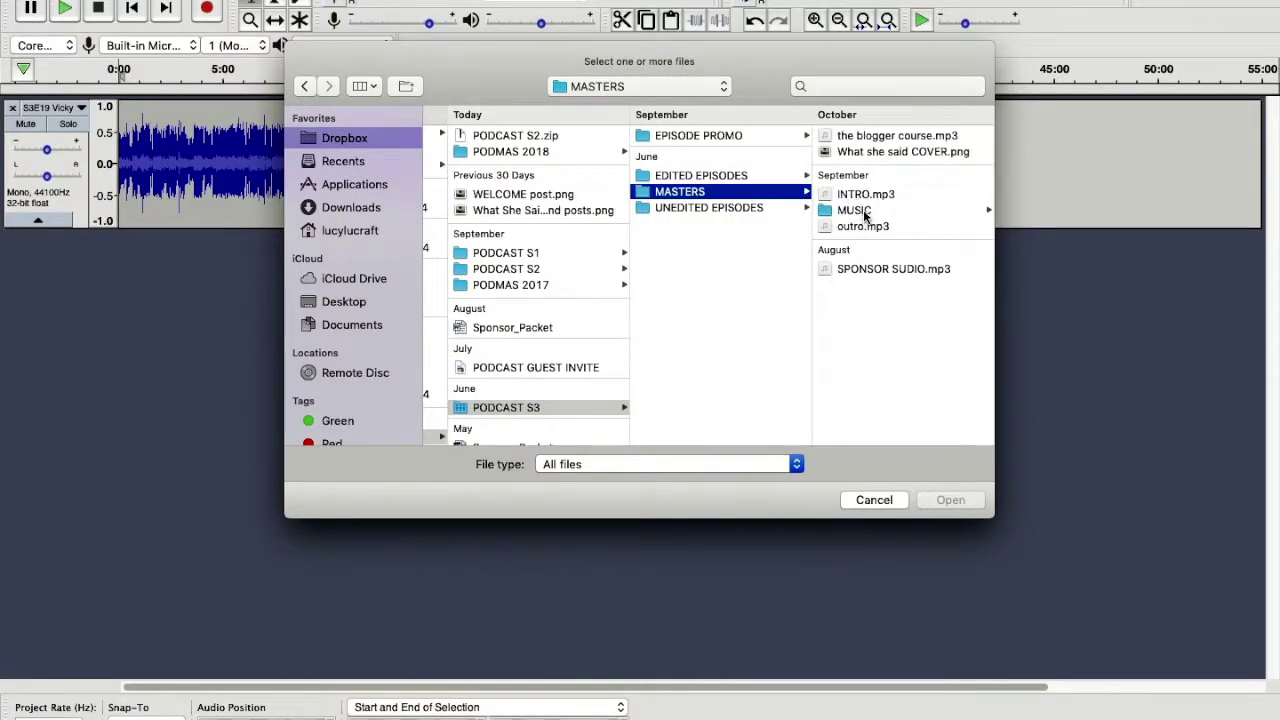
pyautogui.click(860, 210)
pyautogui.press('Right')
pyautogui.press('Down')
pyautogui.press('Down')
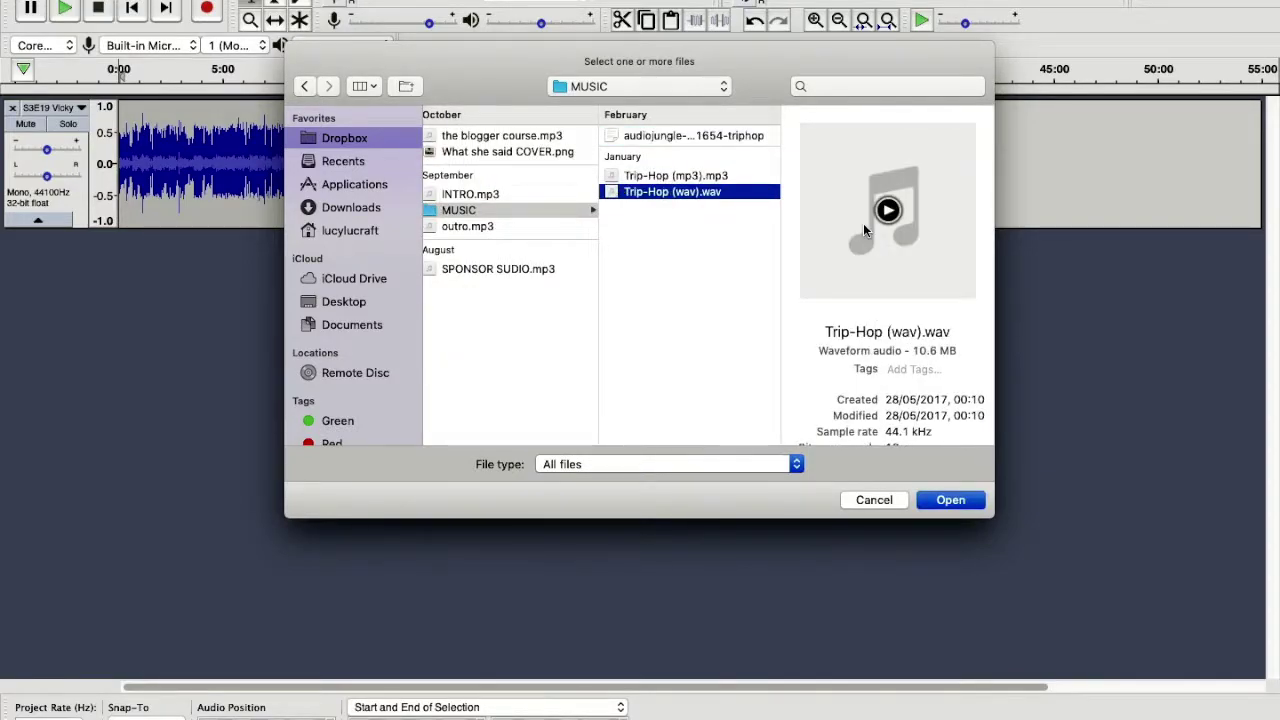
pyautogui.press('Return')
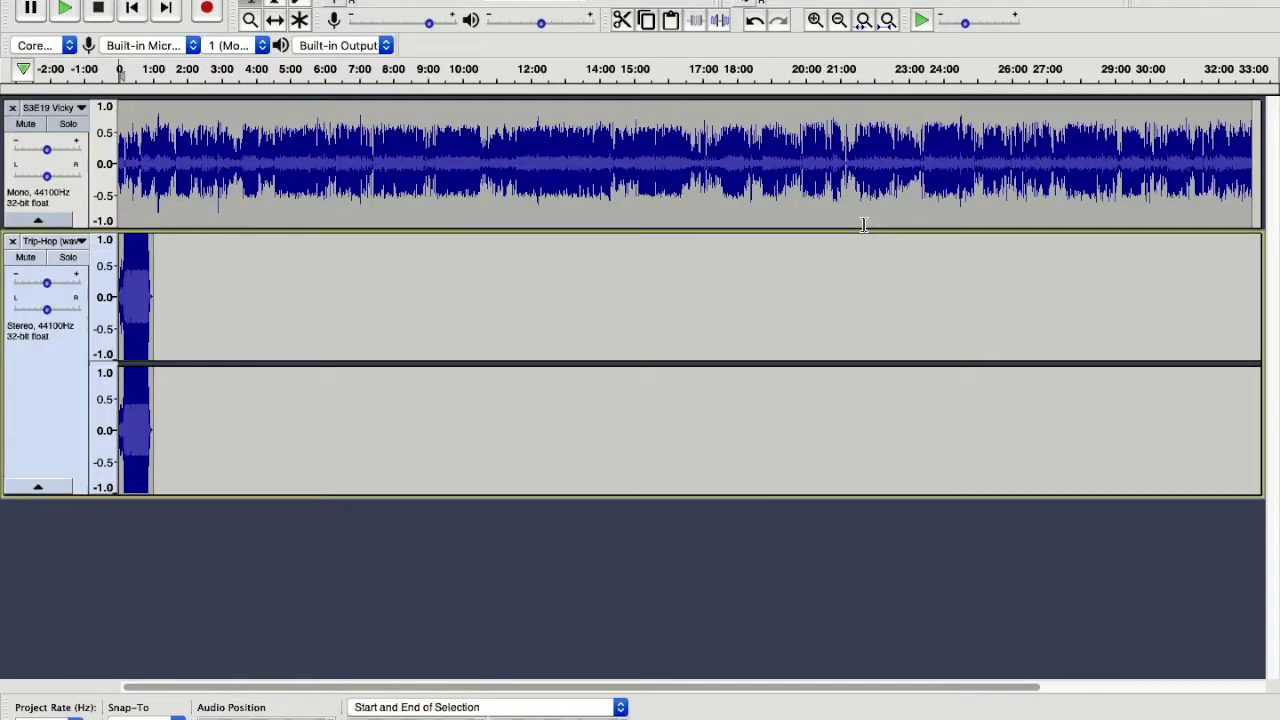
# Move the Trip-Hop track to the top, above the voice track
pyautogui.click(50, 241)
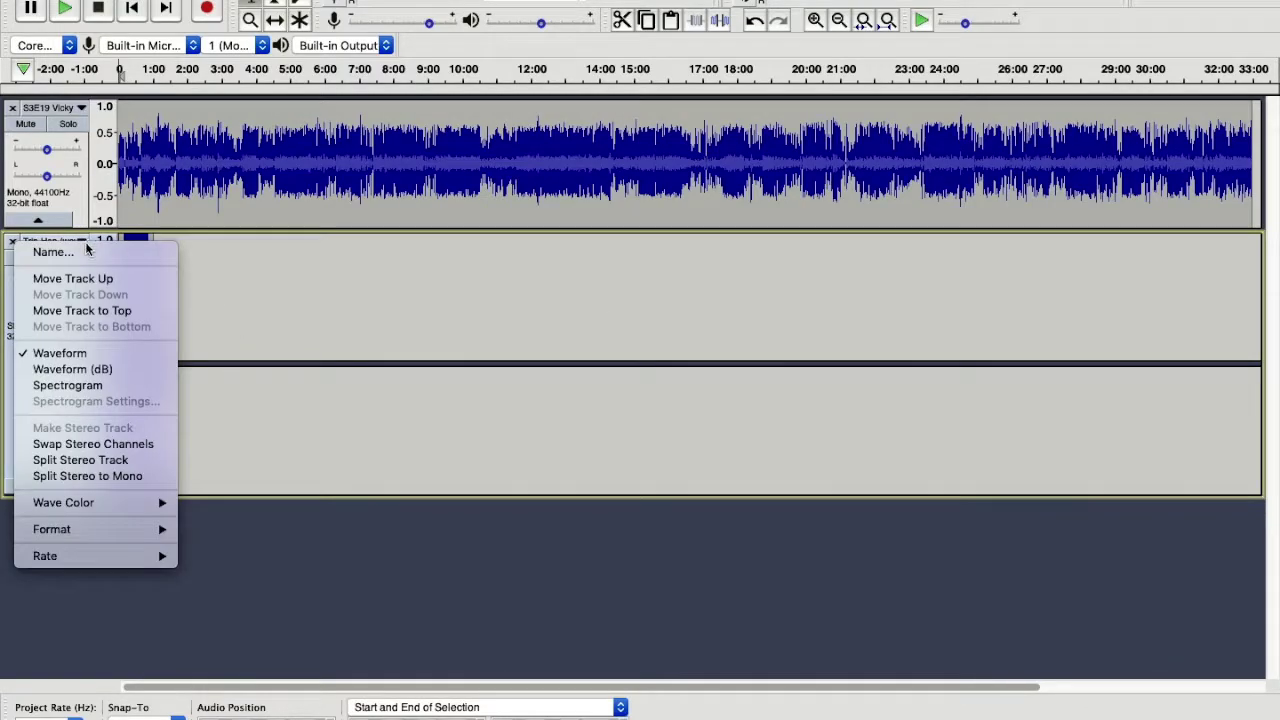
pyautogui.click(105, 310)
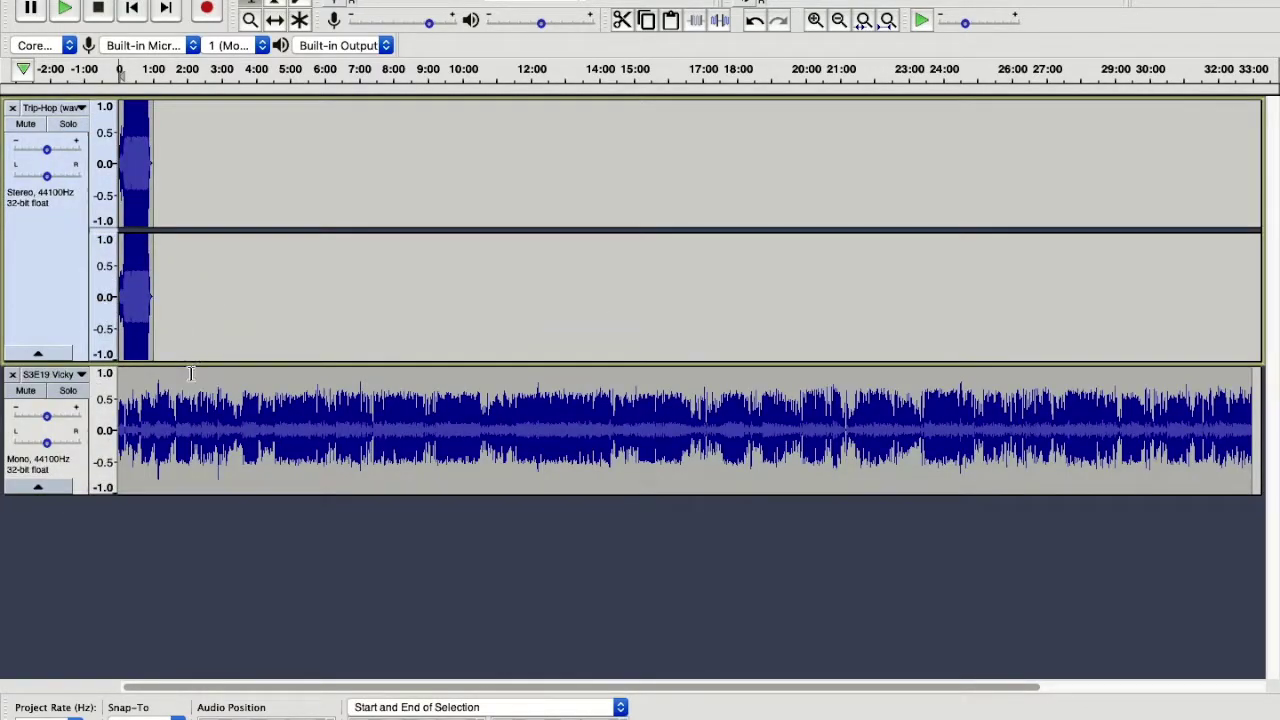
pyautogui.click(276, 22)
# Slide the voice clip a few seconds later so the music leads in, then select the Trip-Hop track
pyautogui.press('super+1')
pyautogui.press('super+1')
pyautogui.press('super+1')
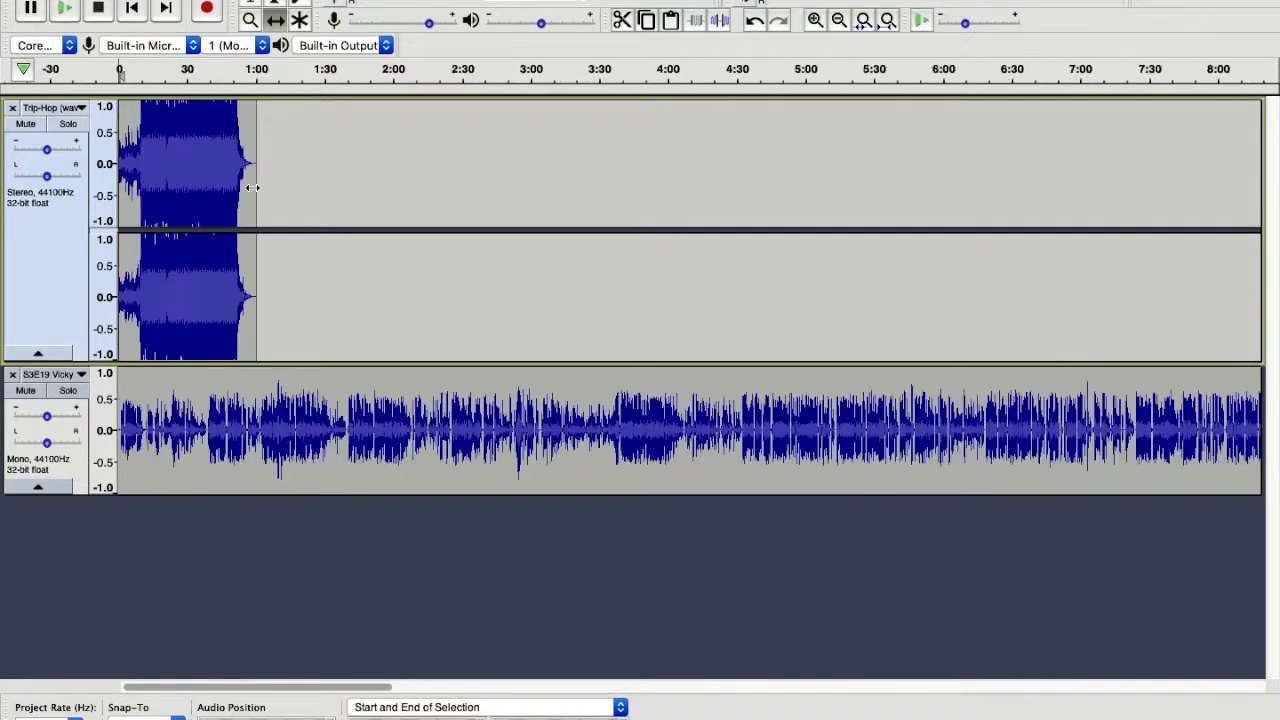
pyautogui.moveTo(141, 393); pyautogui.dragTo(180, 392)
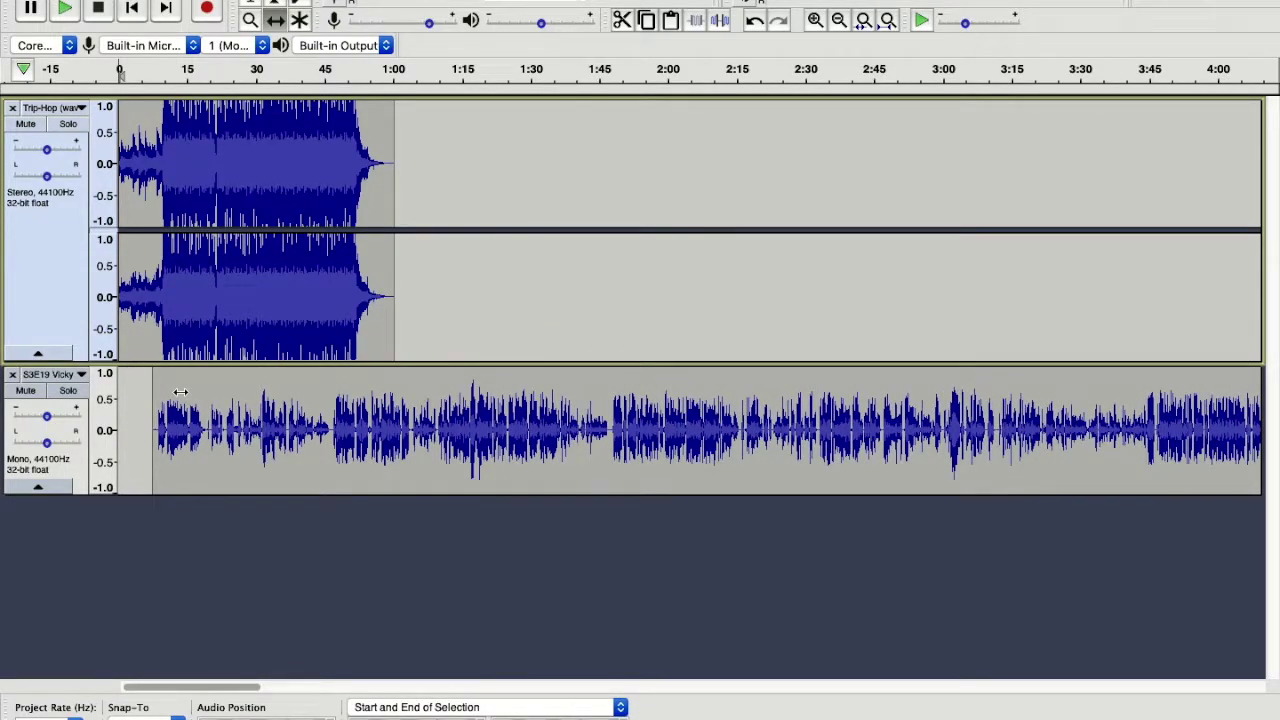
pyautogui.moveTo(180, 392); pyautogui.dragTo(161, 392)
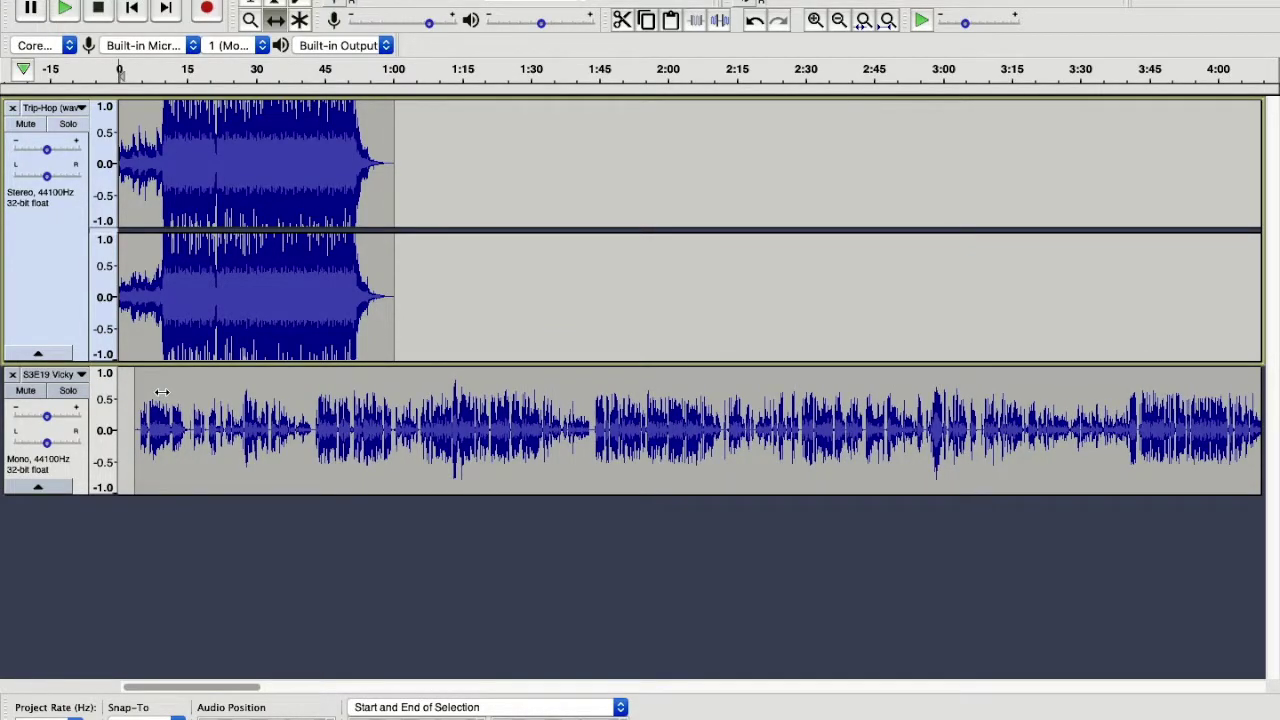
pyautogui.click(58, 257)
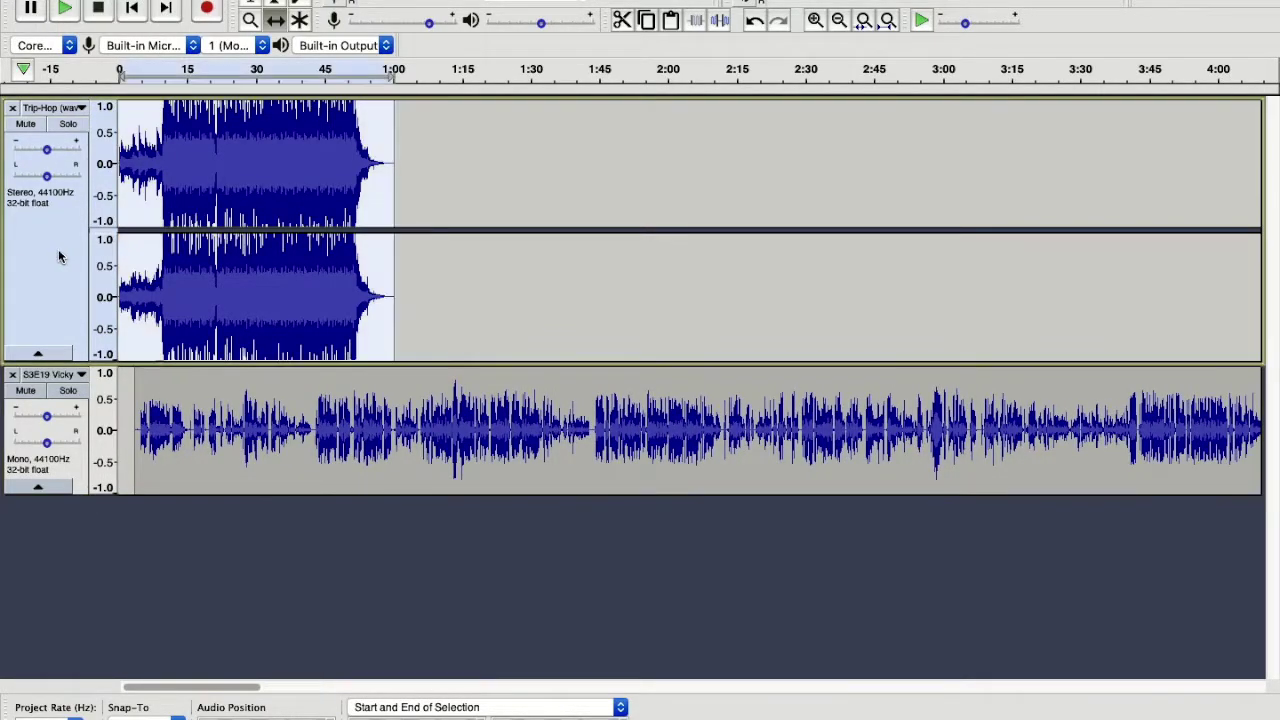
pyautogui.click(495, 10)
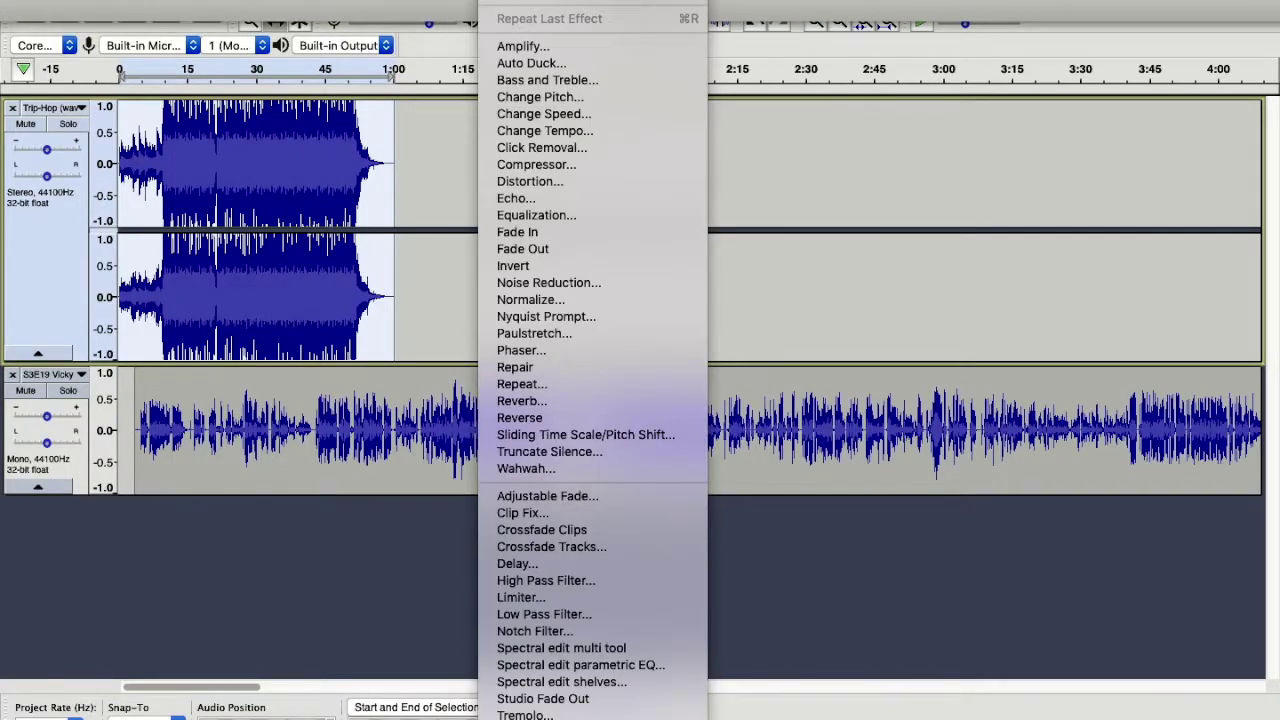
# Auto Duck the Trip-Hop music under the voice with a -20 dB duck amount, then select all tracks
pyautogui.click(528, 64)
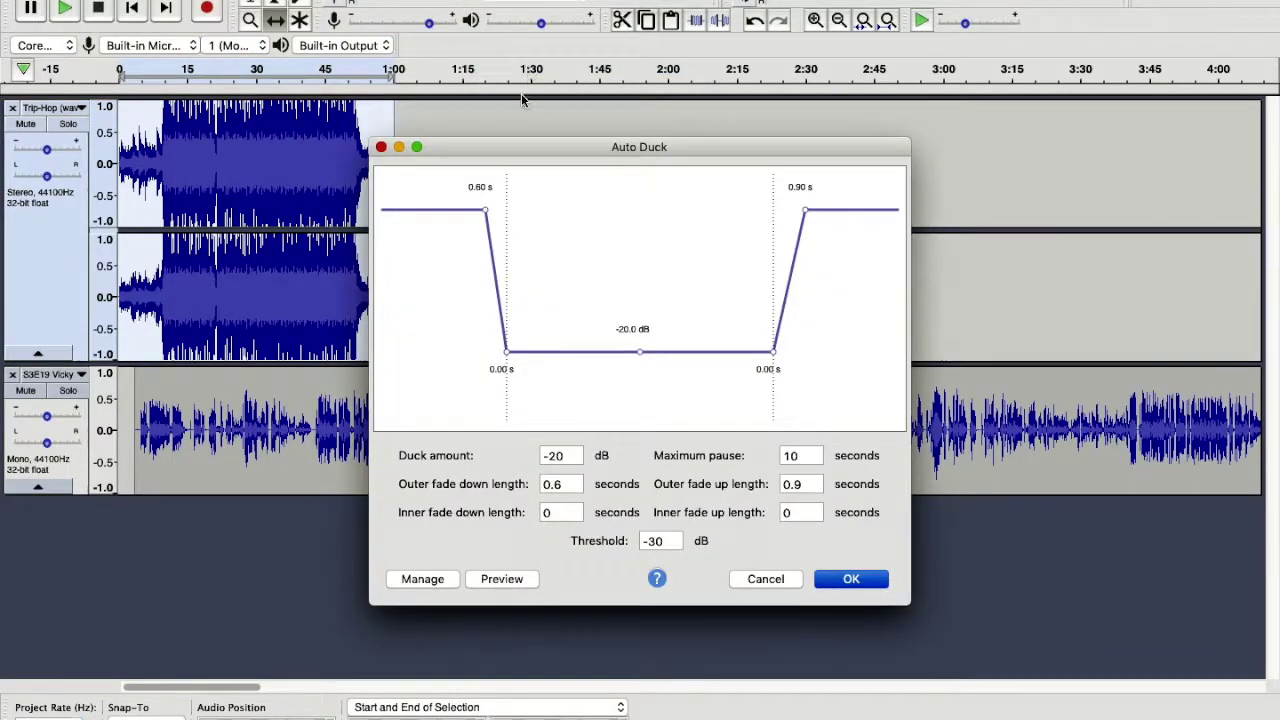
pyautogui.click(568, 457)
pyautogui.press('BackSpace')
pyautogui.press('BackSpace')
pyautogui.press('BackSpace')
pyautogui.write('-15')
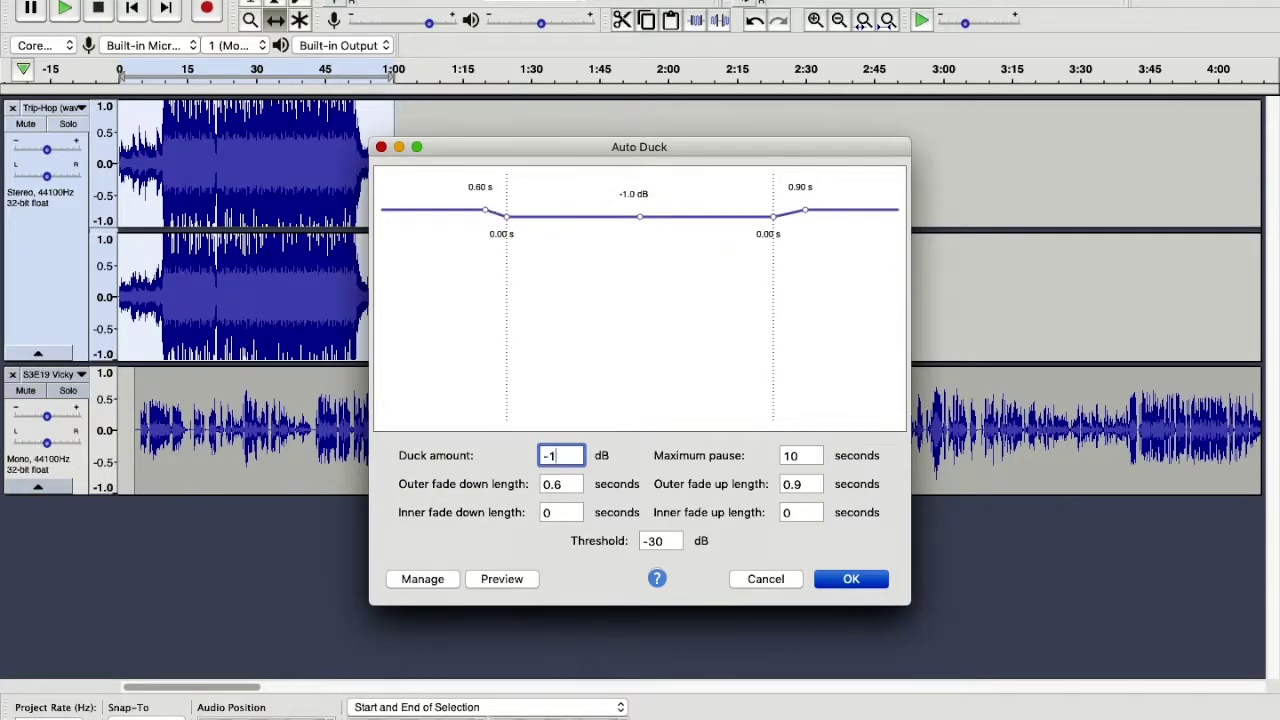
pyautogui.press('BackSpace')
pyautogui.press('BackSpace')
pyautogui.write('20')
pyautogui.click(866, 581)
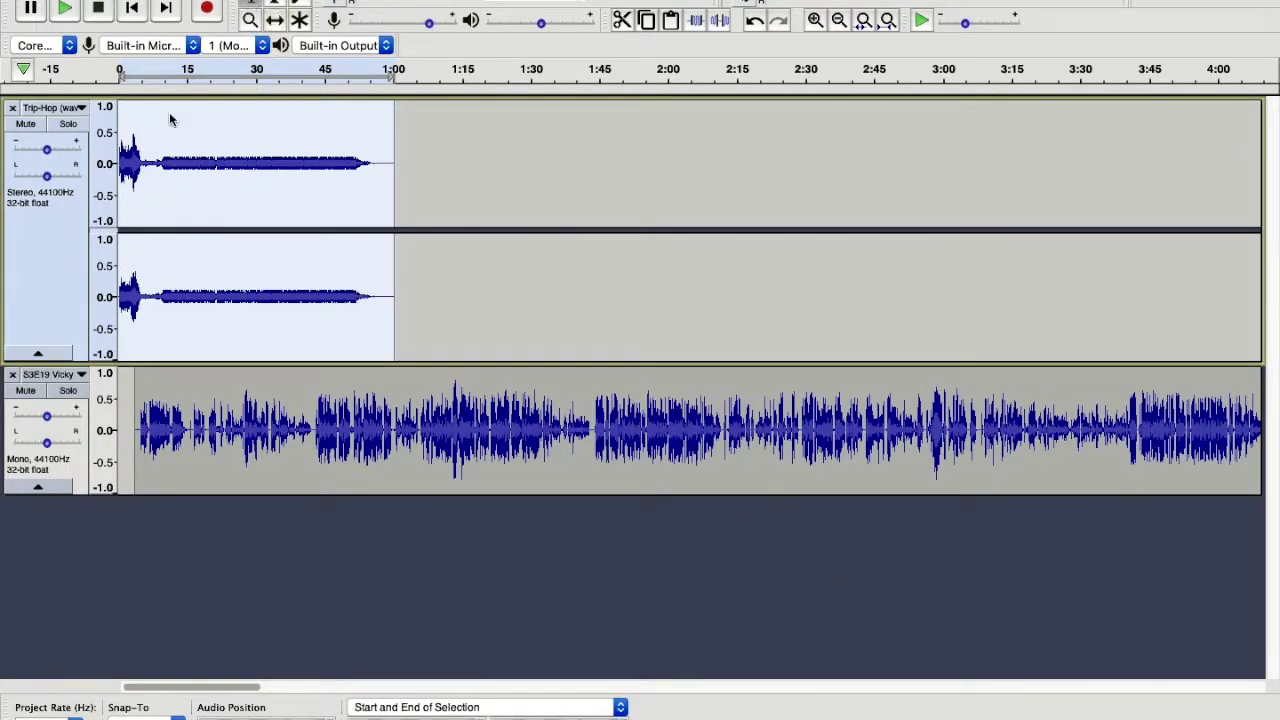
pyautogui.press('super+a')
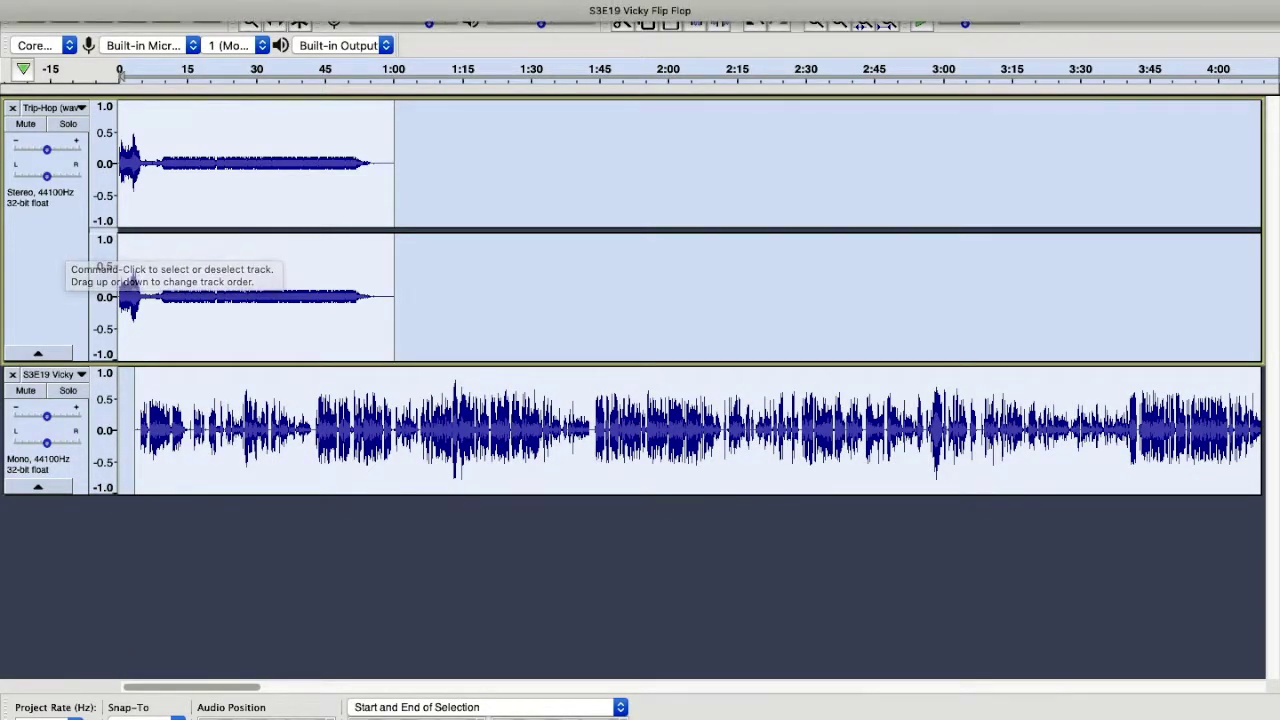
# Mix and render the Trip-Hop and voice tracks into one stereo Mix track
pyautogui.click(385, 2)
pyautogui.moveTo(415, 22)
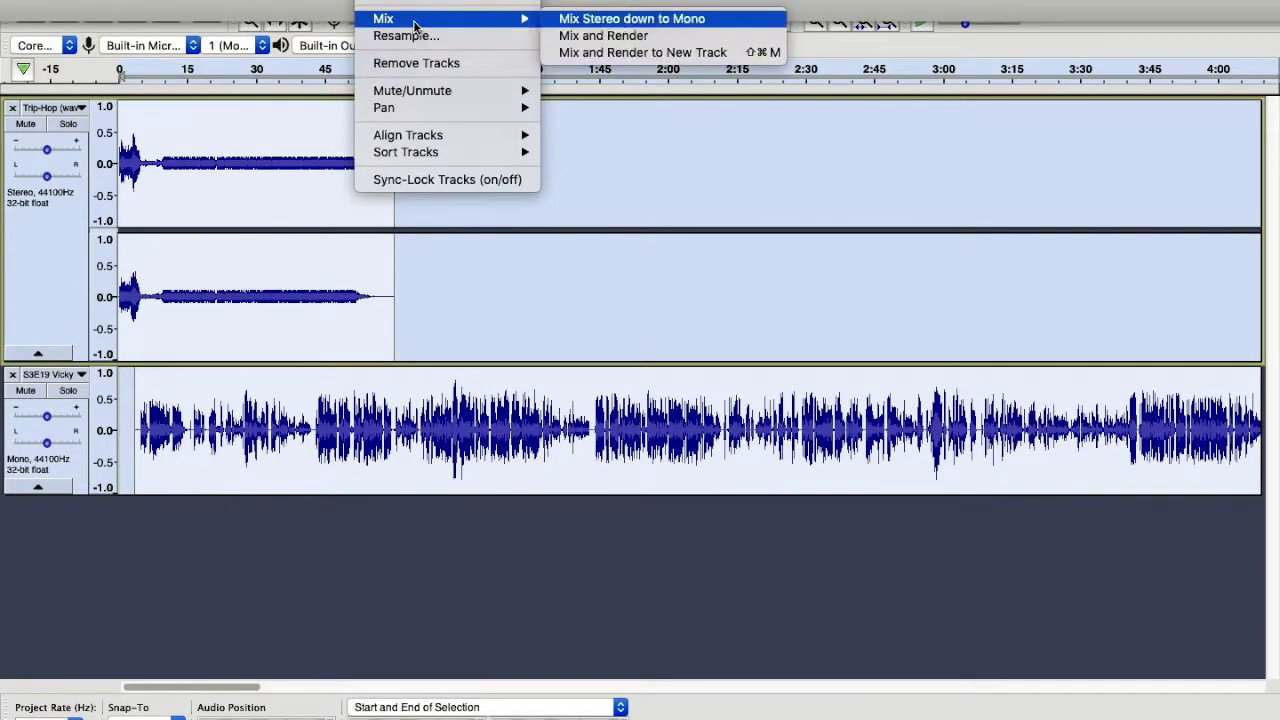
pyautogui.press('Down')
pyautogui.press('Return')
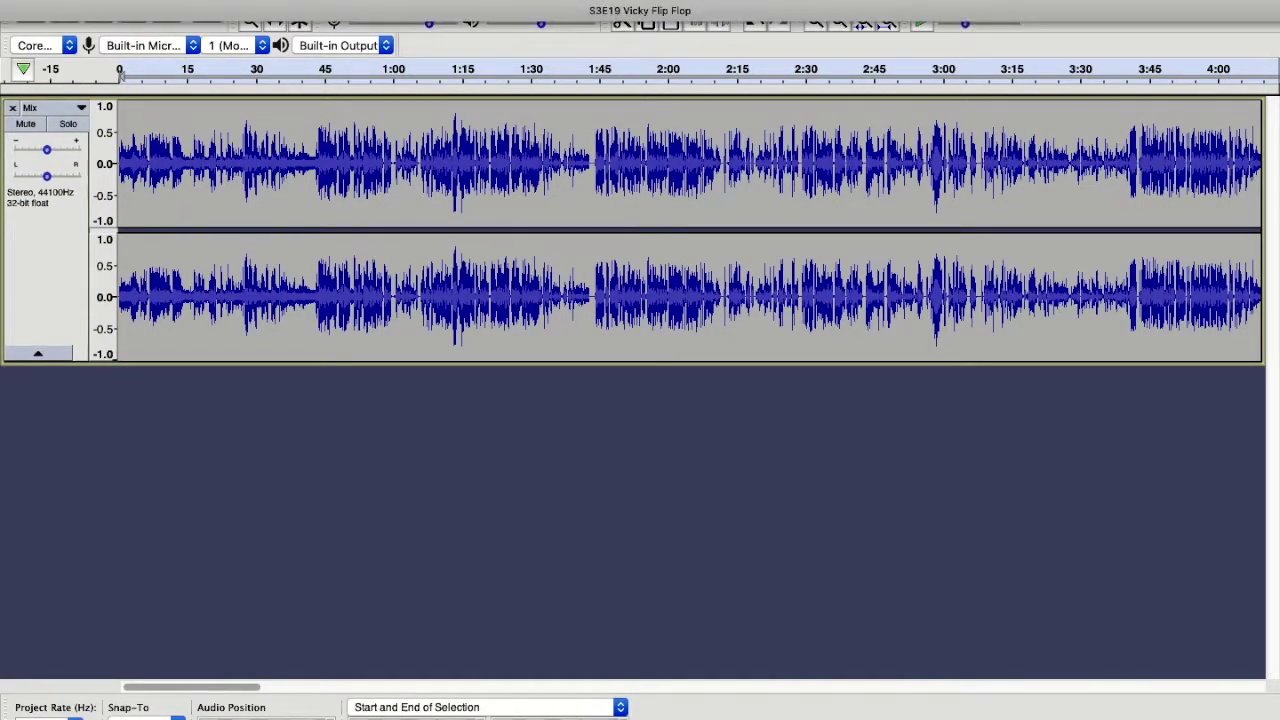
pyautogui.click(112, 0)
# Import Trip-Hop (wav).wav again as a new stereo track
pyautogui.moveTo(230, 131)
pyautogui.click(332, 133)
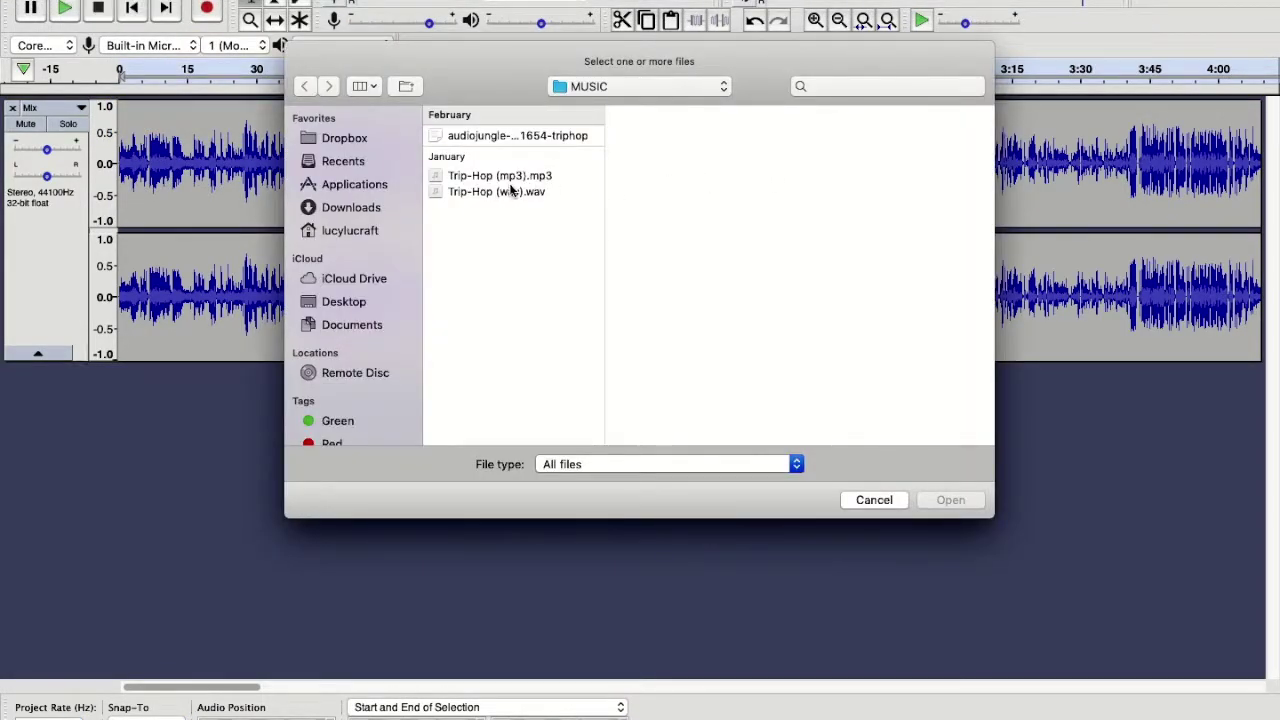
pyautogui.click(512, 190)
pyautogui.doubleClick(512, 190)
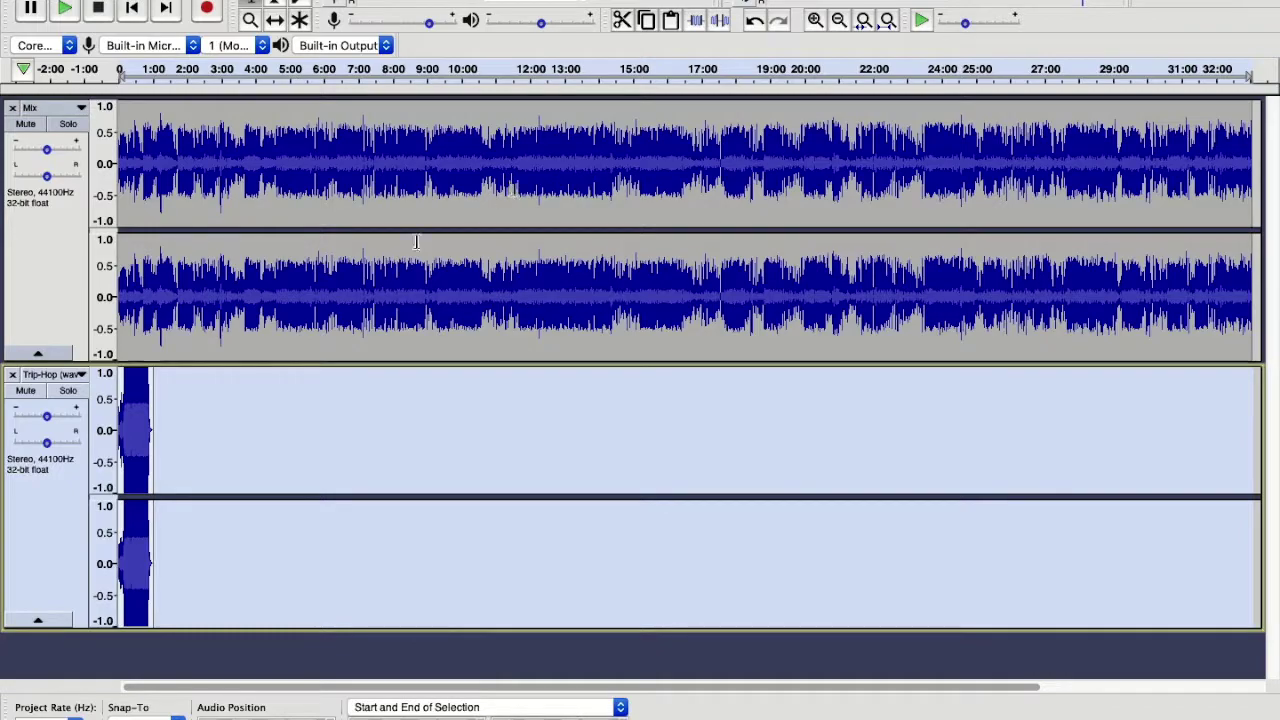
# Move the new Trip-Hop track above the Mix track and zoom out to the whole timeline
pyautogui.click(50, 374)
pyautogui.click(116, 446)
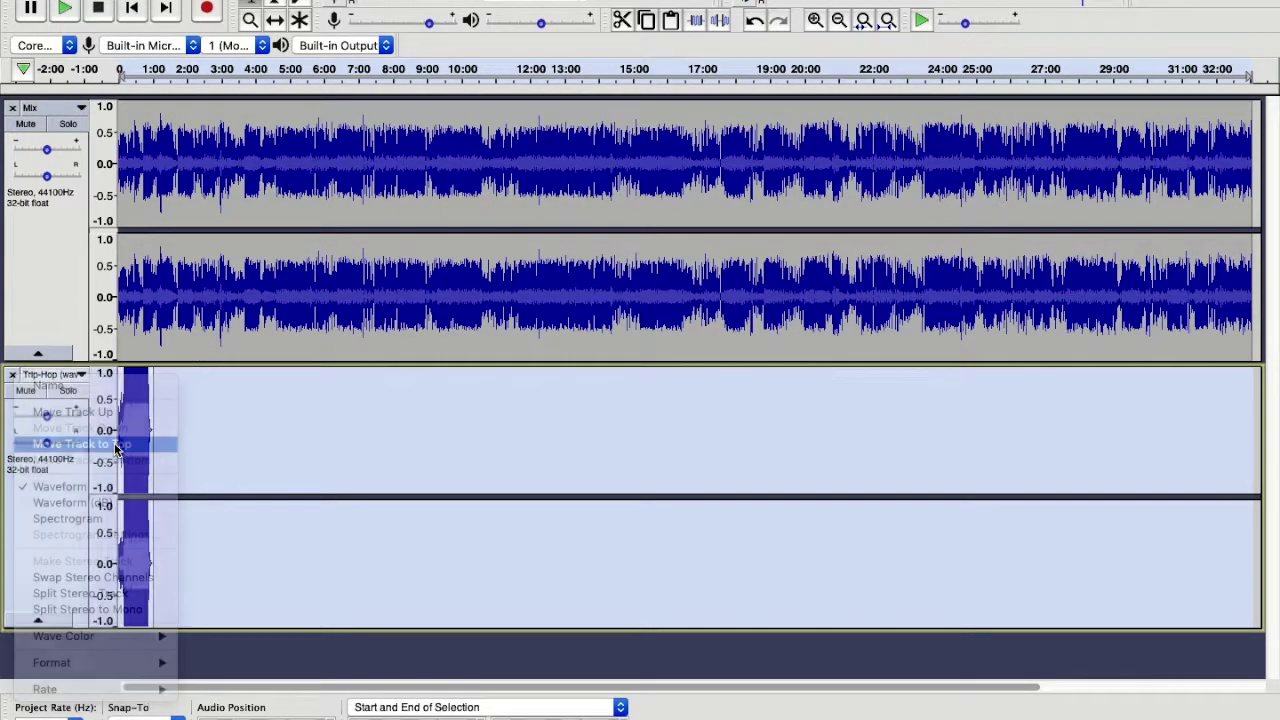
pyautogui.press('super+3')
pyautogui.press('super+3')
pyautogui.click(274, 20)
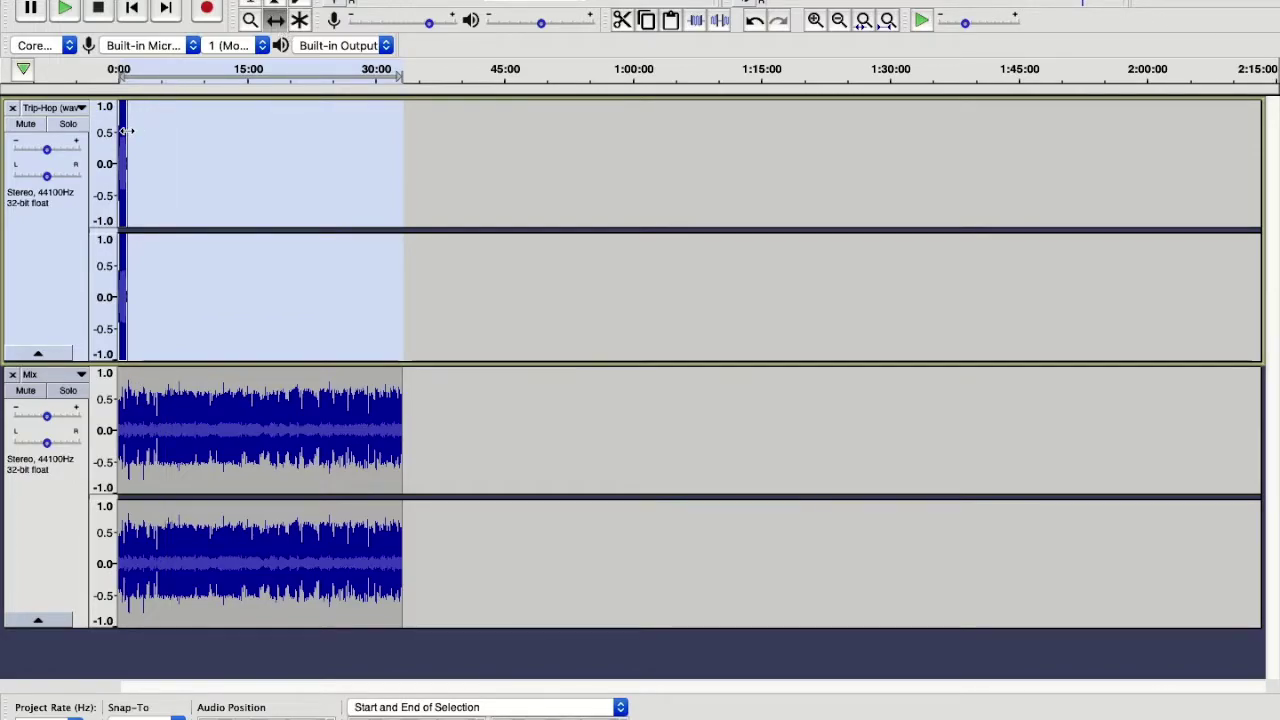
# Drag the Trip-Hop clip to the project's end so it starts just after 32:00
pyautogui.moveTo(125, 131); pyautogui.dragTo(399, 181)
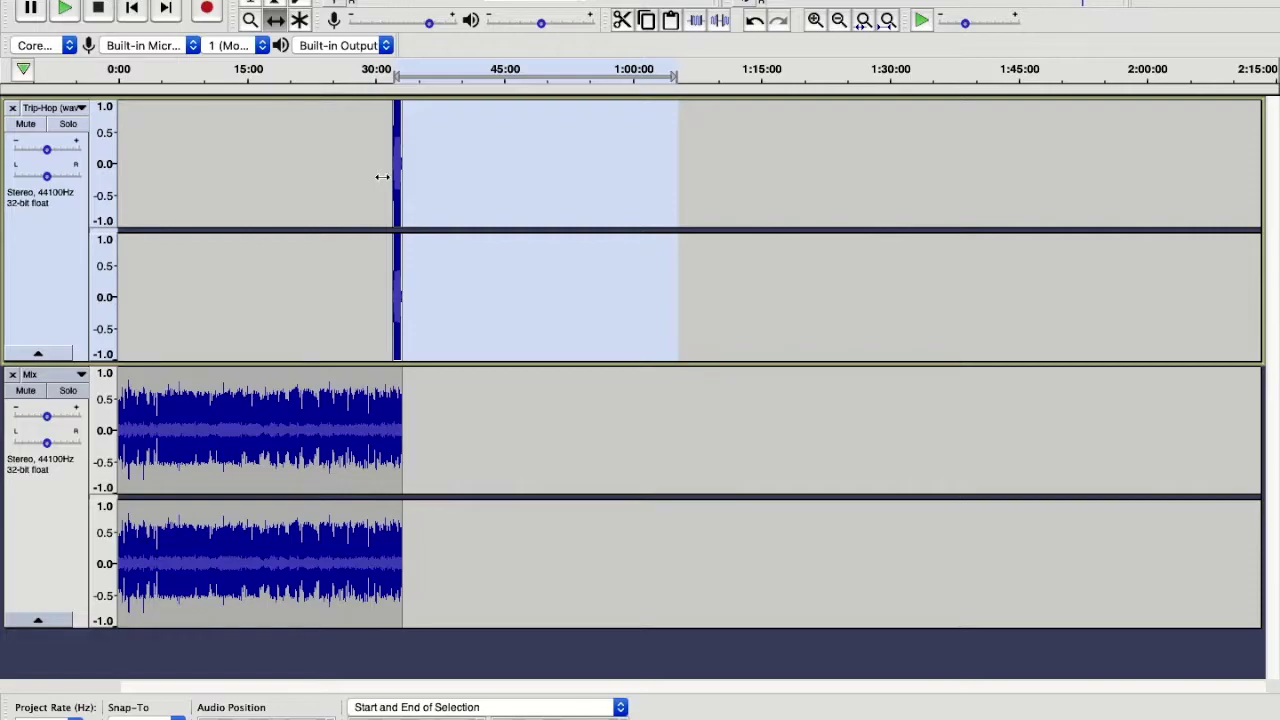
pyautogui.press('super+1')
pyautogui.press('super+1')
pyautogui.press('super+1')
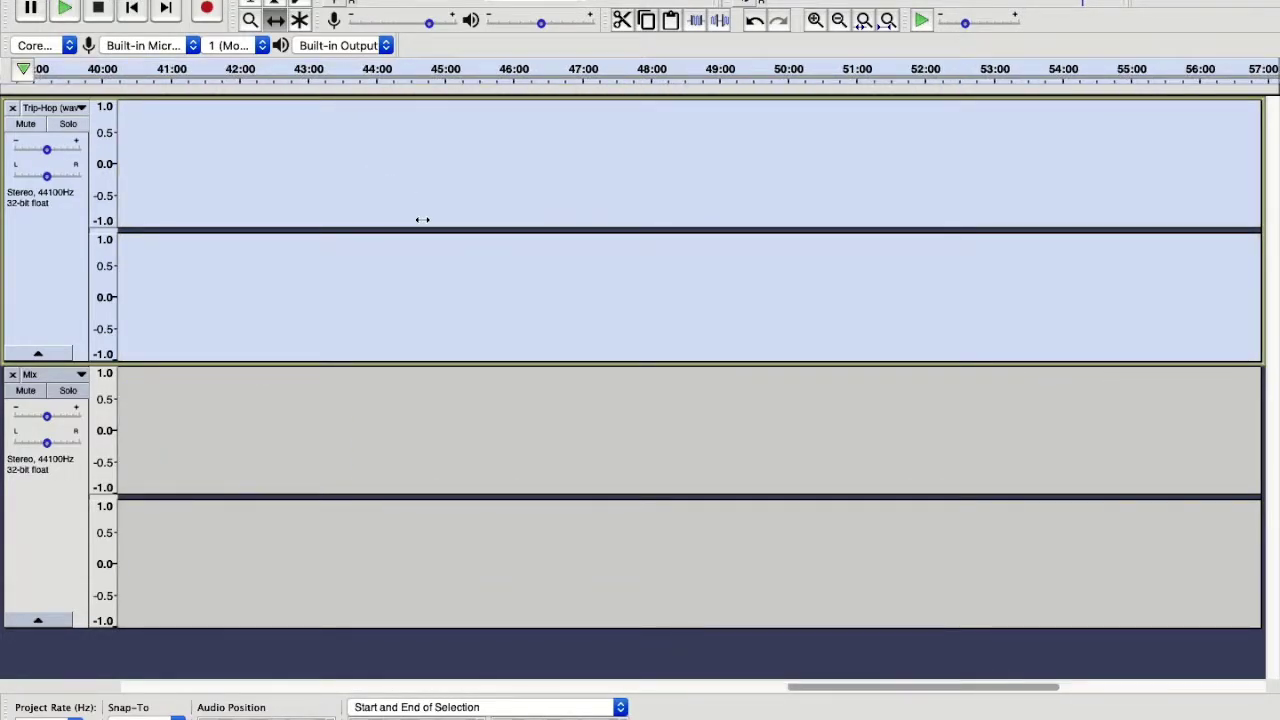
pyautogui.hscroll(-10, 422, 219)
pyautogui.hscroll(5, 422, 219)
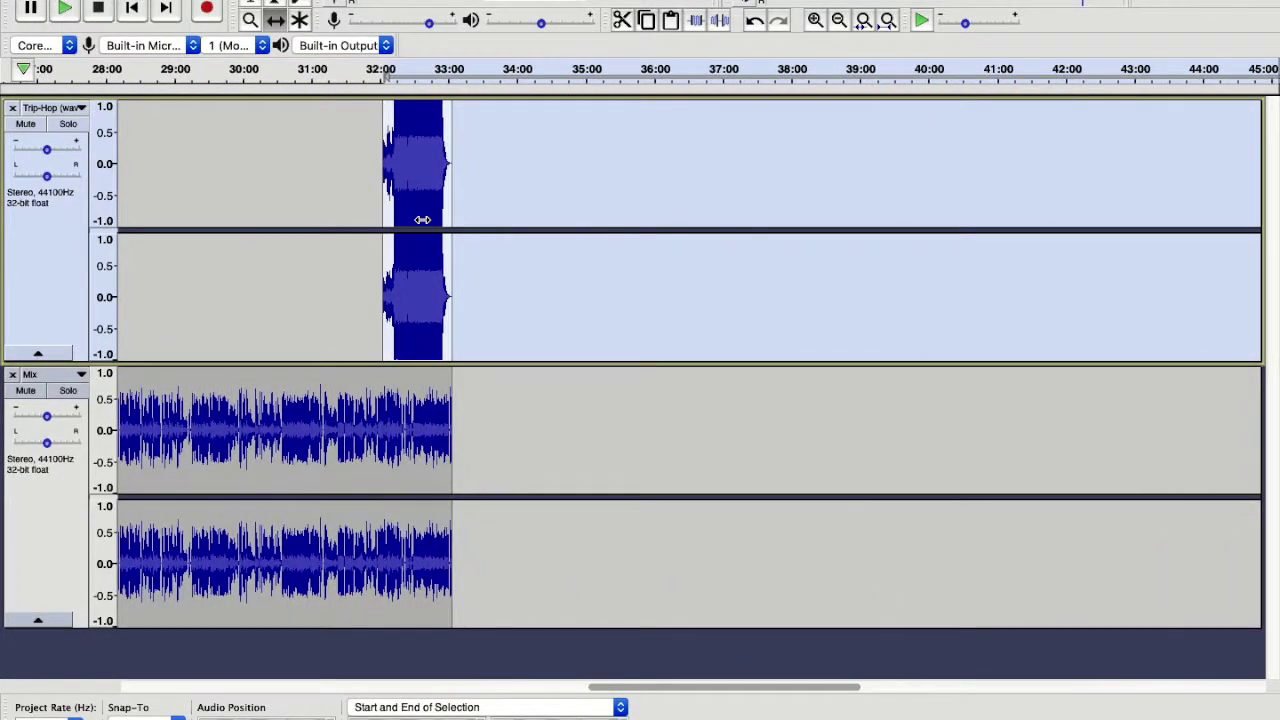
pyautogui.moveTo(414, 300); pyautogui.dragTo(421, 302)
pyautogui.click(59, 275)
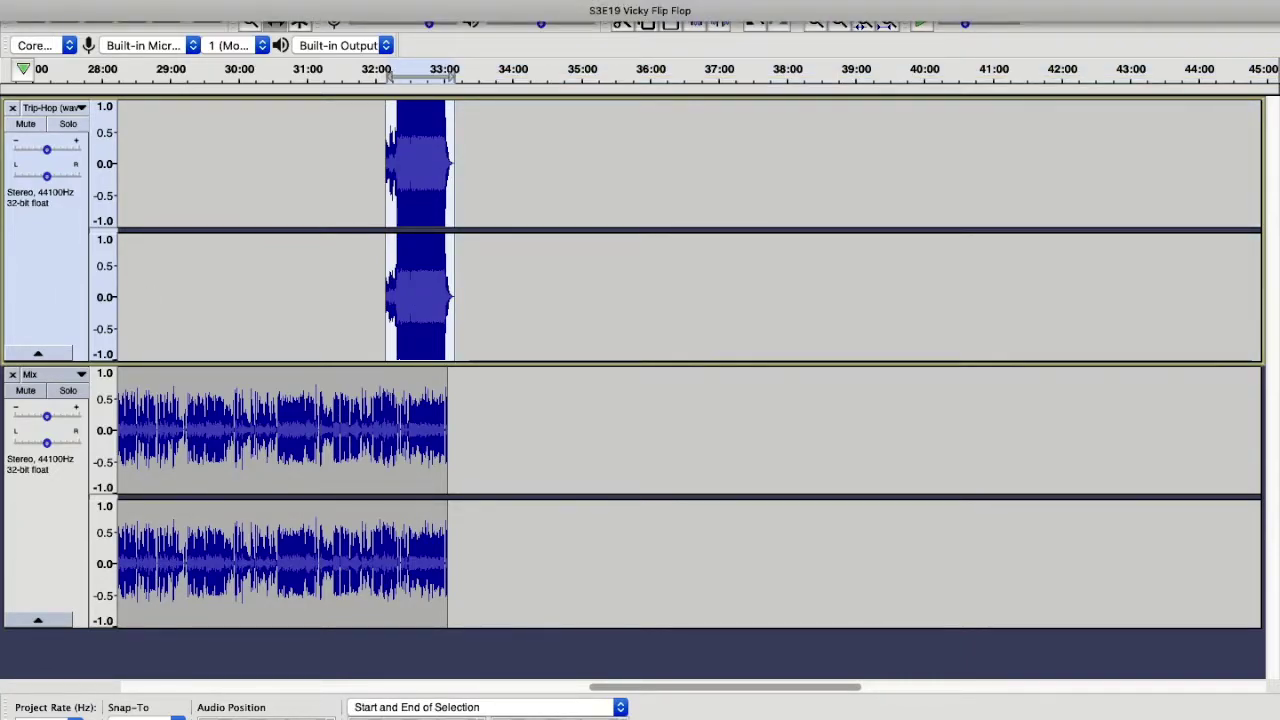
pyautogui.click(495, 2)
# Turn the outro clip down, preview the overlap from just before it, then select all tracks
pyautogui.click(530, 27)
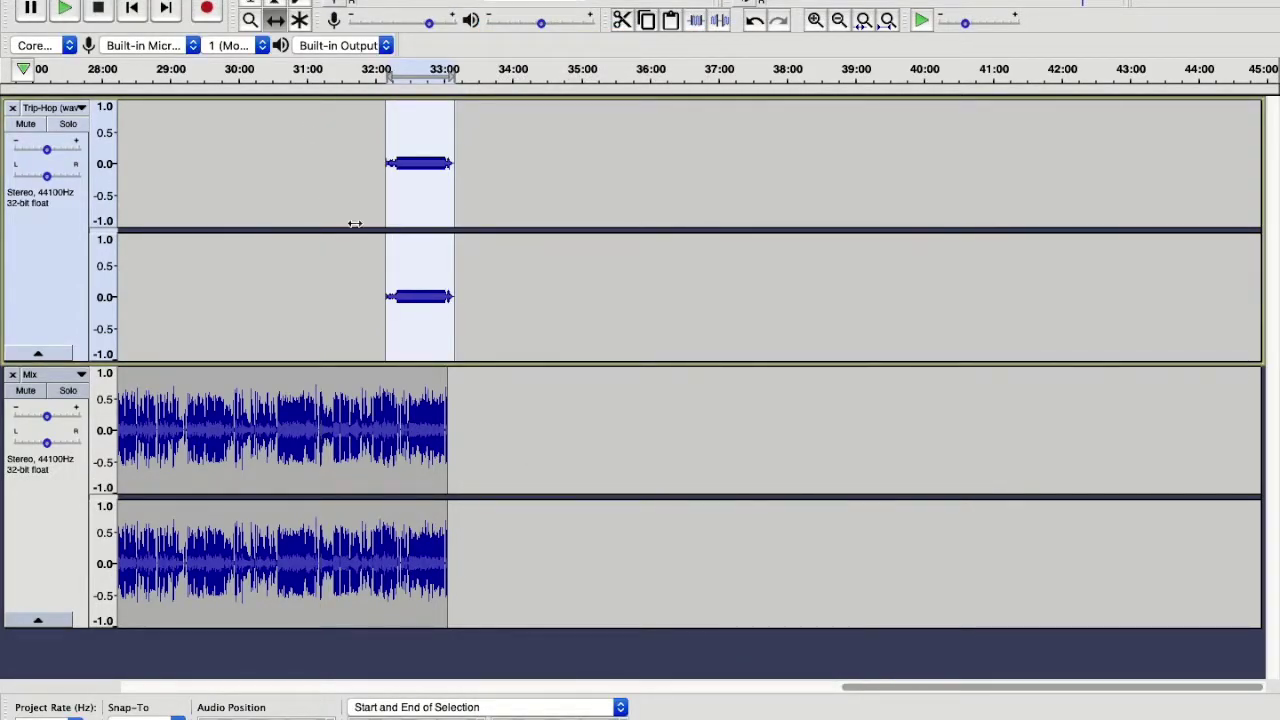
pyautogui.click(380, 340)
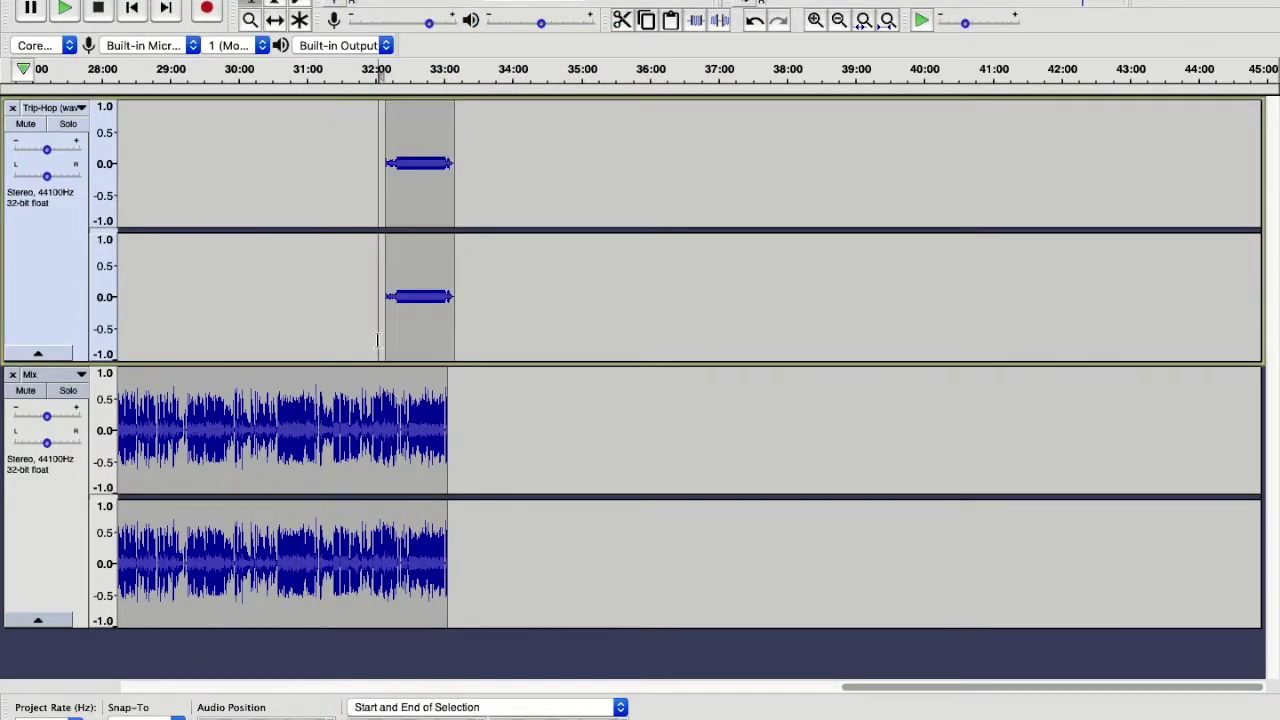
pyautogui.press('space')
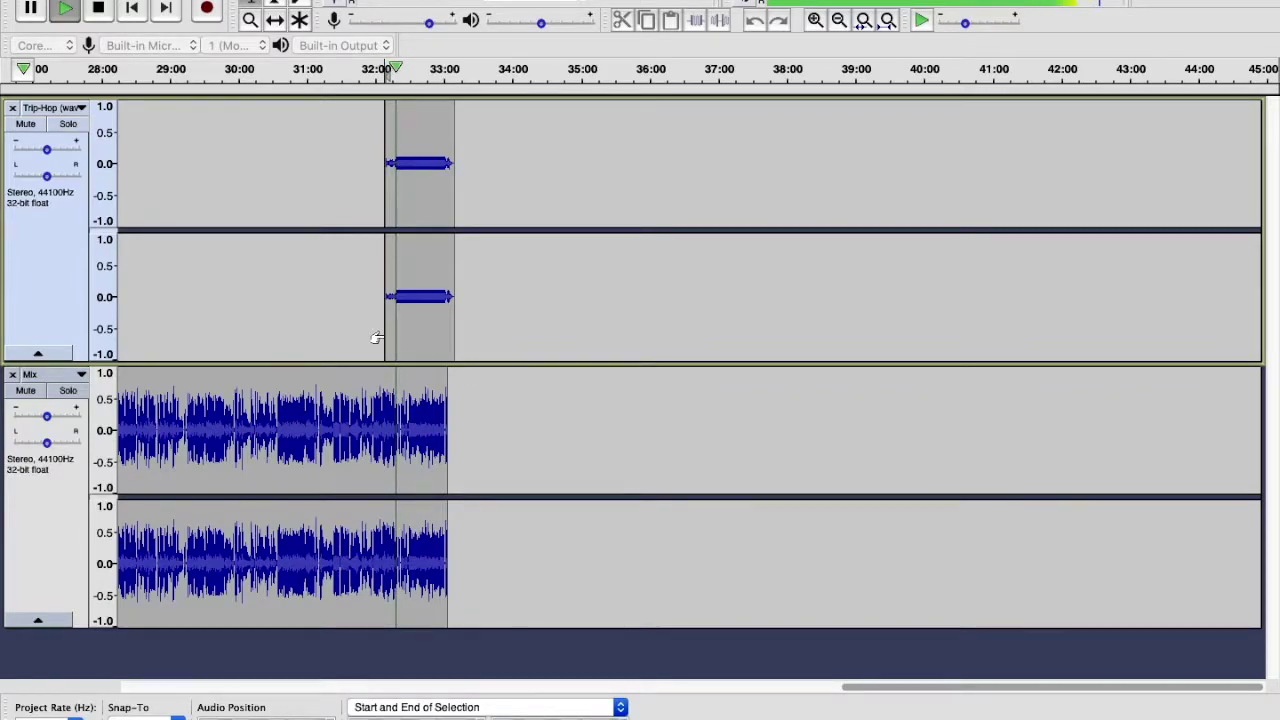
pyautogui.press('space')
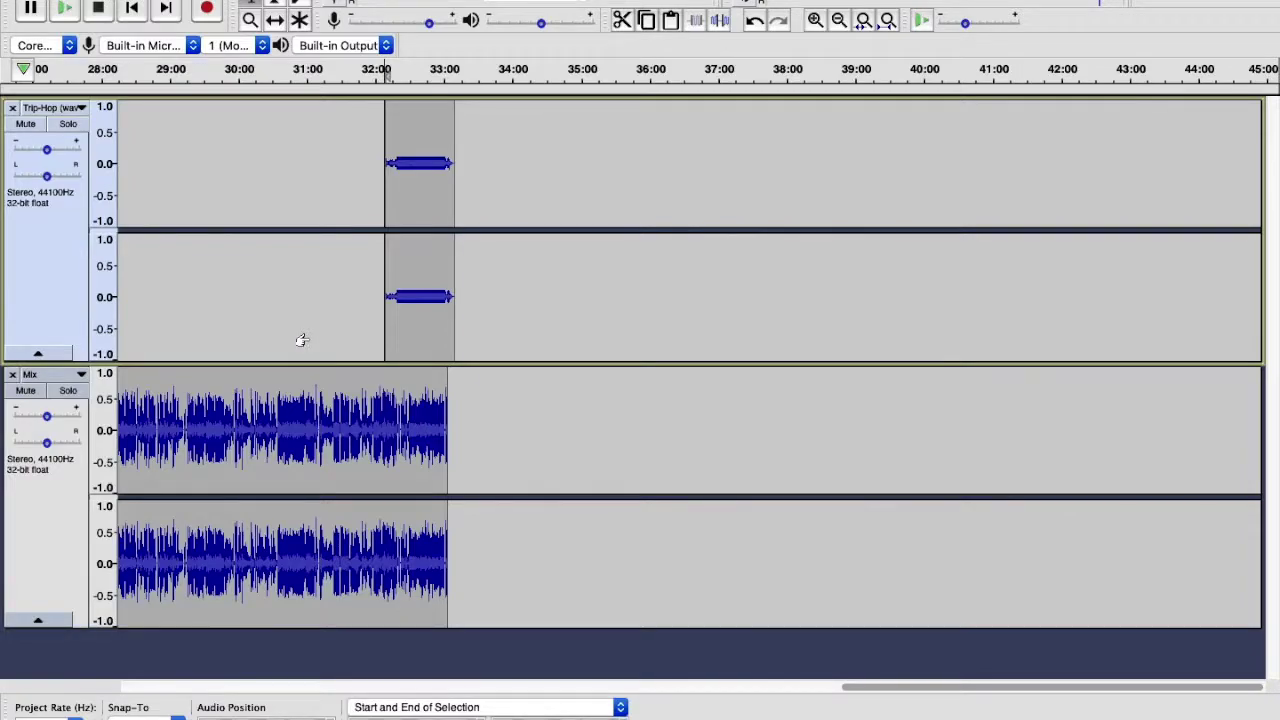
pyautogui.press('super+a')
# Render the Trip-Hop outro and the Mix track together with Tracks > Mix > Mix and Render
pyautogui.click(380, 2)
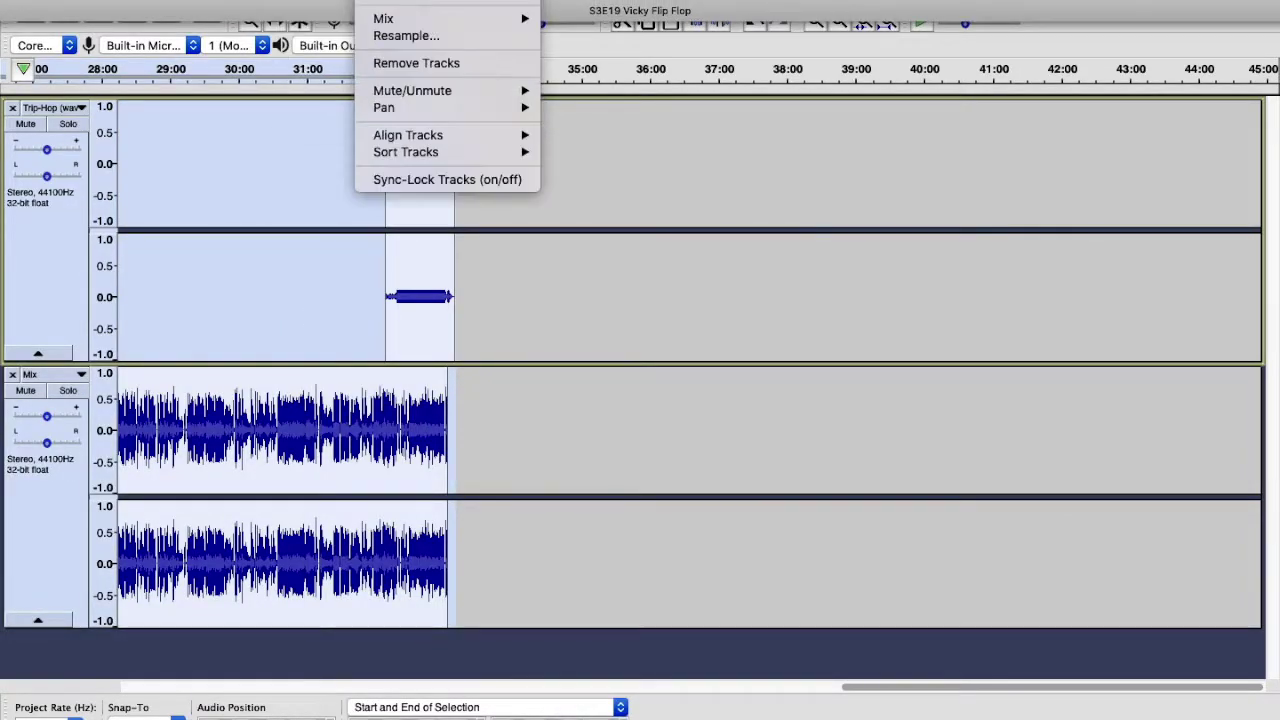
pyautogui.moveTo(415, 116)
pyautogui.press('Right')
pyautogui.press('Down')
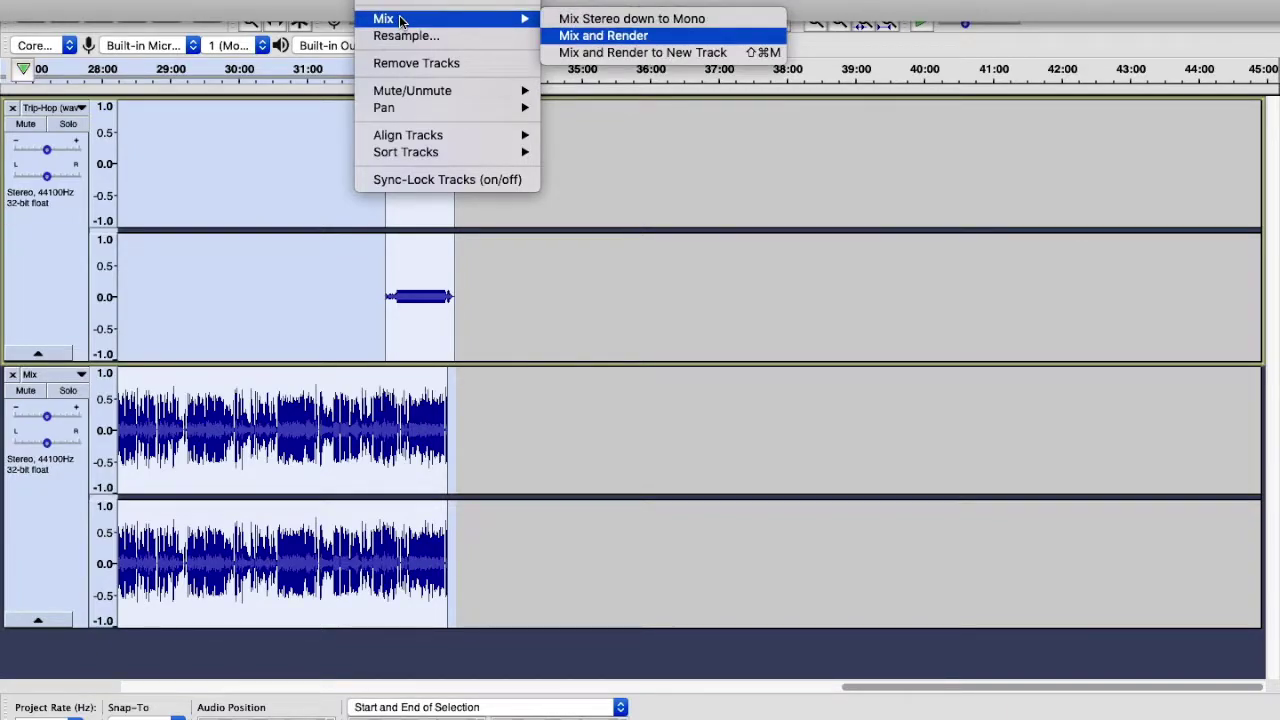
pyautogui.press('Return')
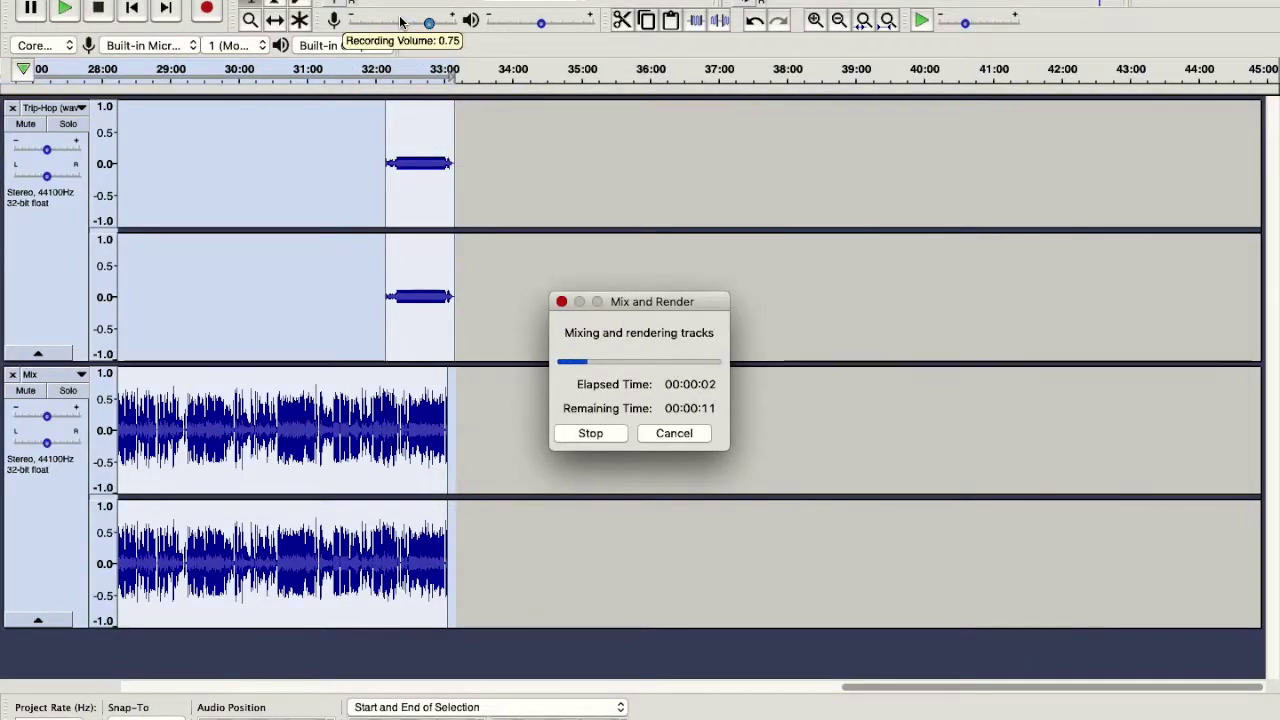